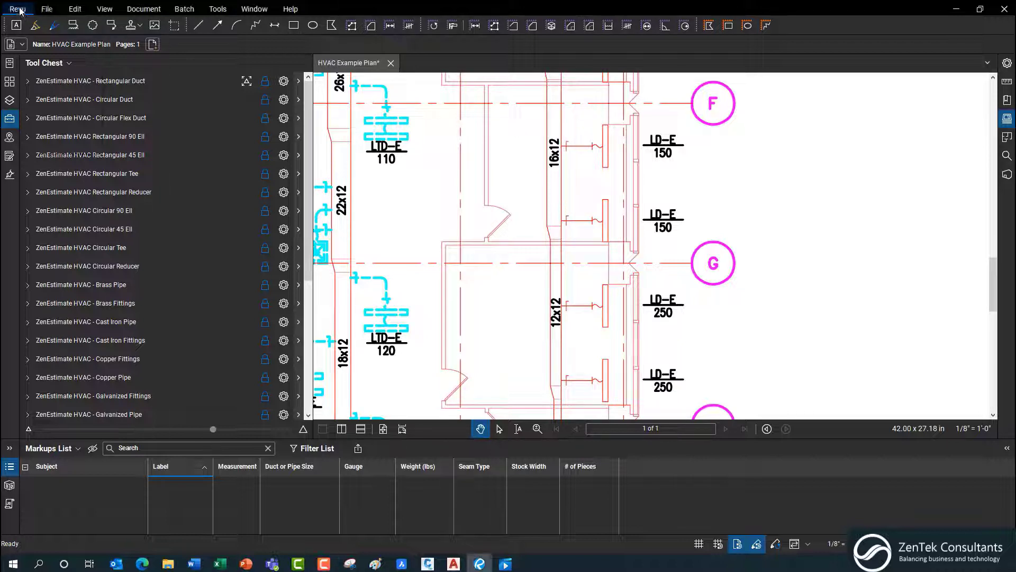
Apply the ZenEstimate HVAC - QTO profile
left_click(21, 11)
mouse_move(61, 85)
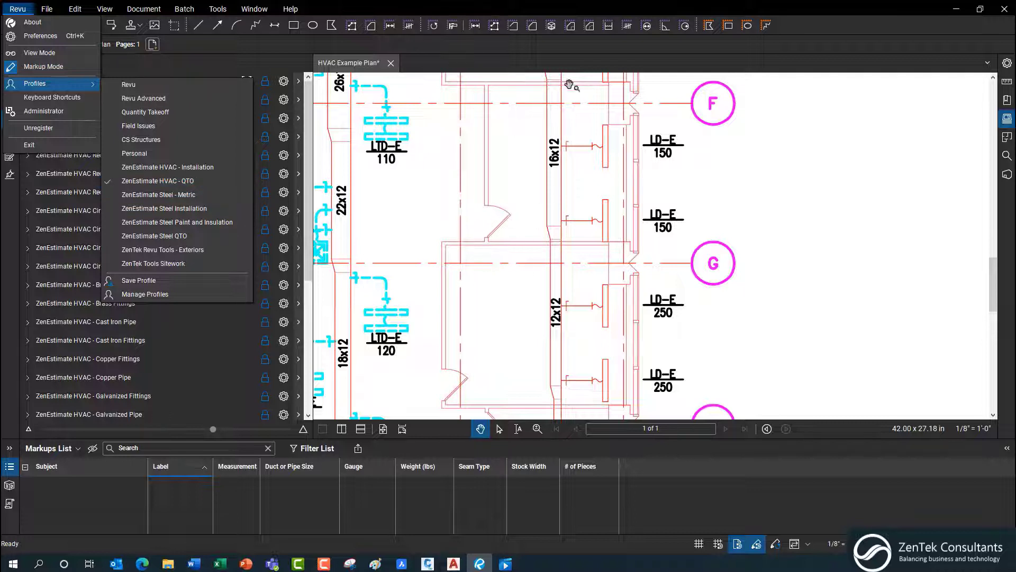
left_click(141, 106)
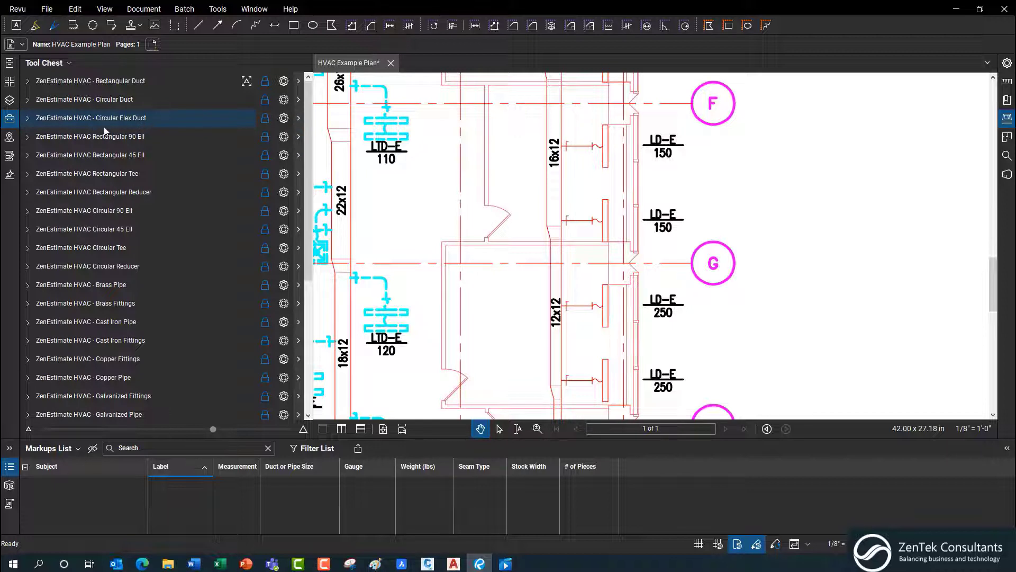
Trace the 12x12 duct near grid line G with the 12" Rect tool, measuring 15'-3"
left_click(96, 84)
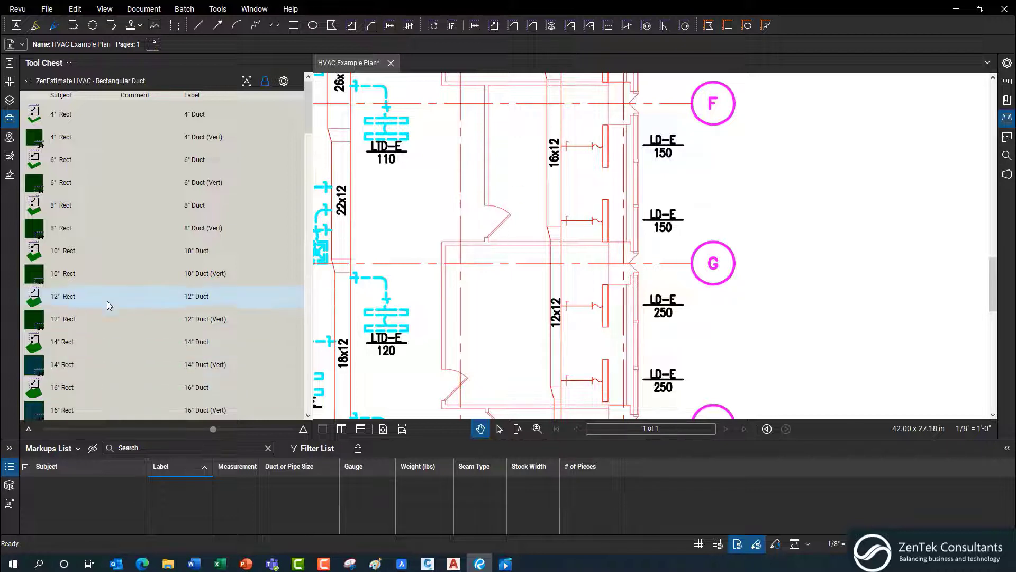
left_click(77, 300)
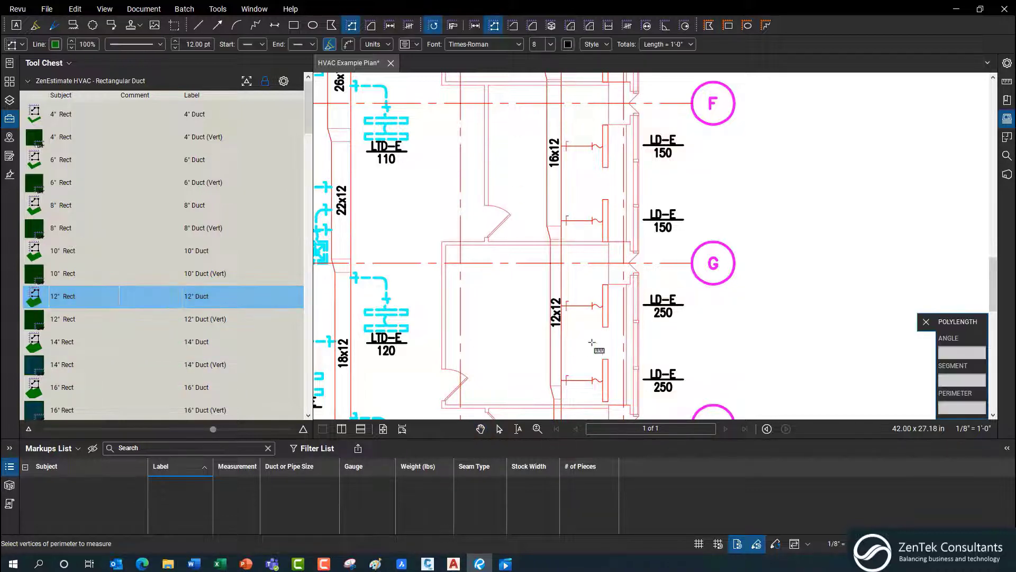
scroll(552, 387, "up", 1)
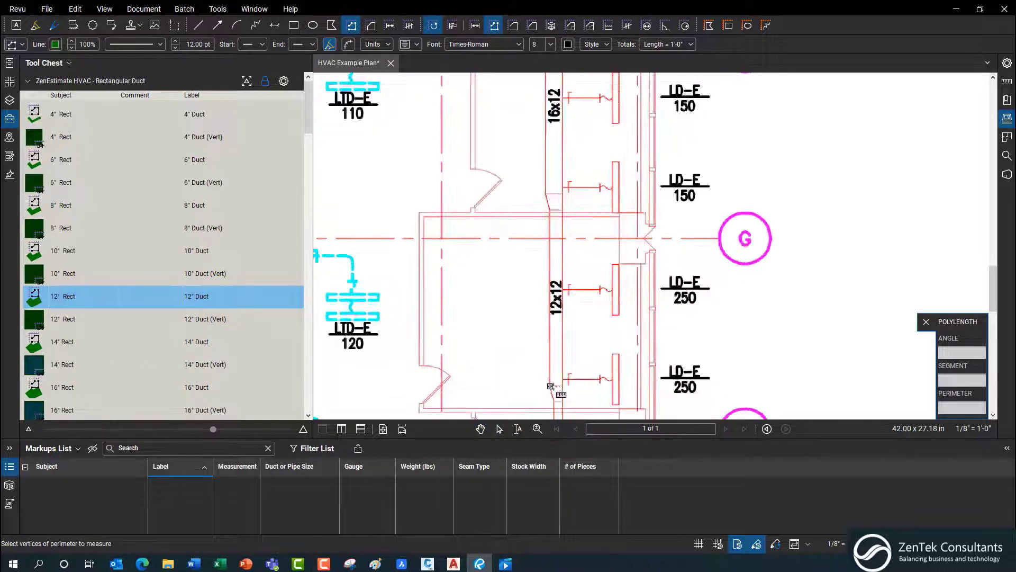
scroll(556, 385, "up", 2)
left_click(555, 386)
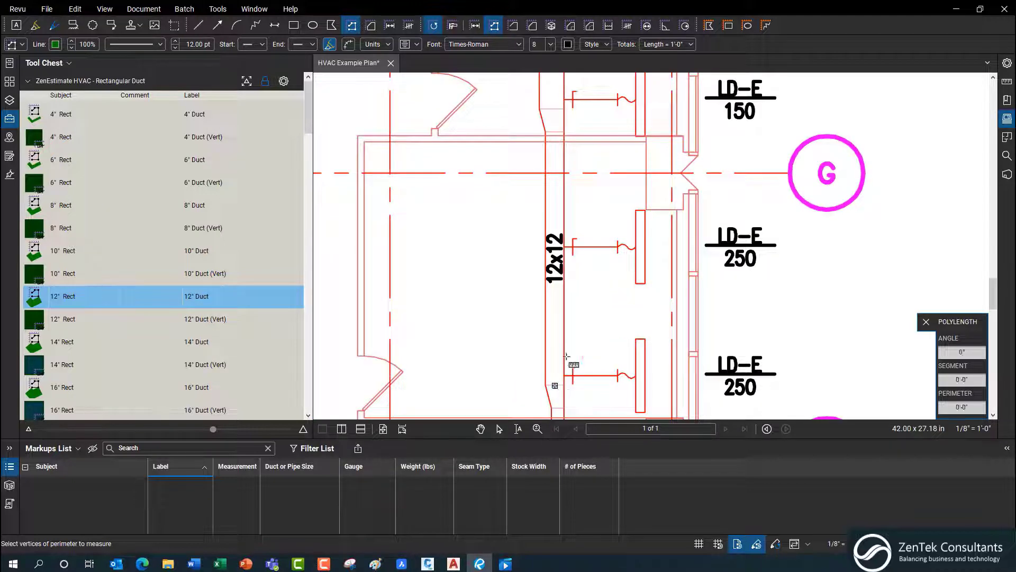
double_click(556, 133)
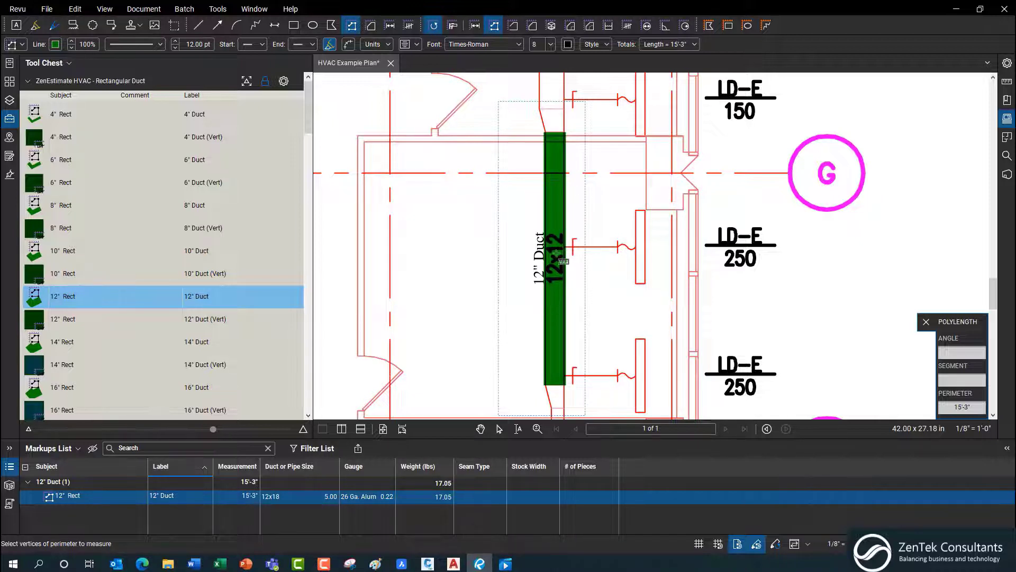
In the duct's Markups List row, choose 12x12 size, 18 Ga. Alum gauge, Snap Lock seams, 36" stock
left_click(291, 496)
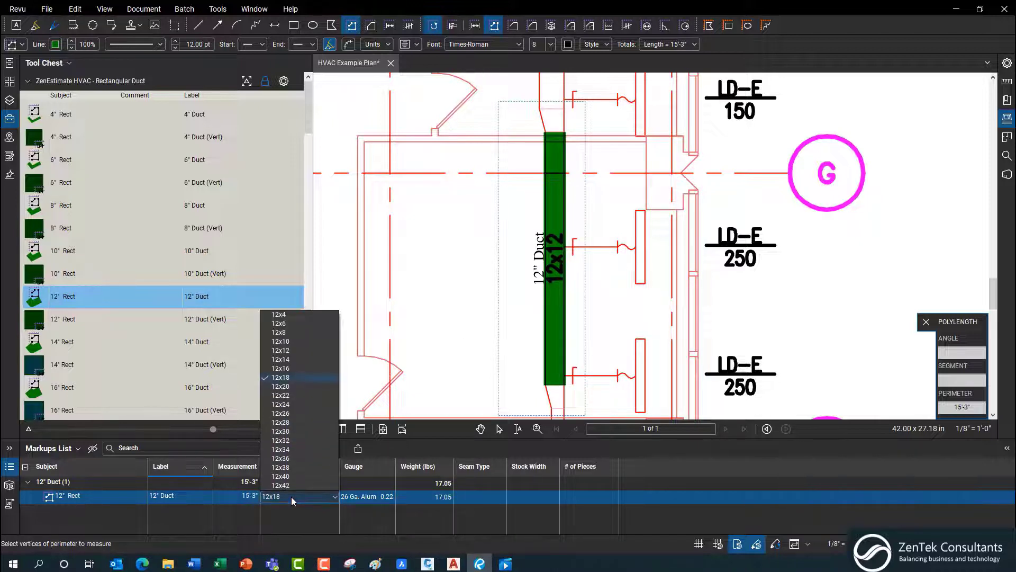
left_click(290, 350)
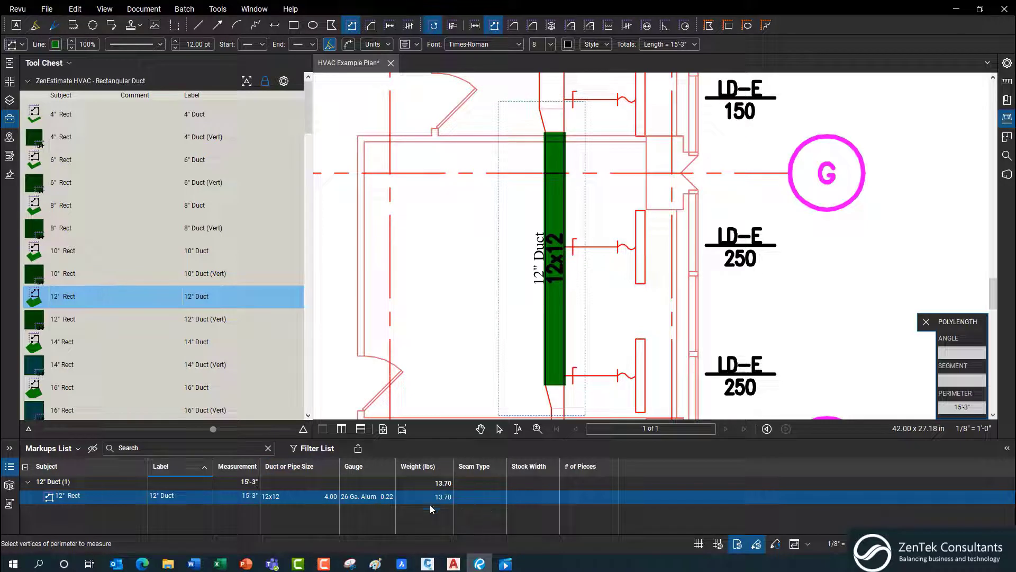
left_click(368, 496)
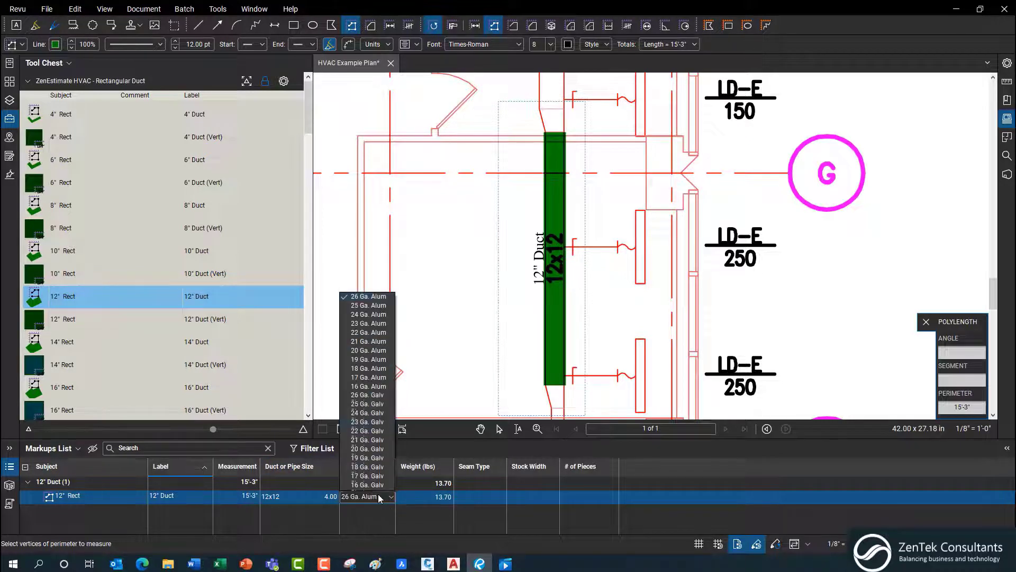
left_click(377, 369)
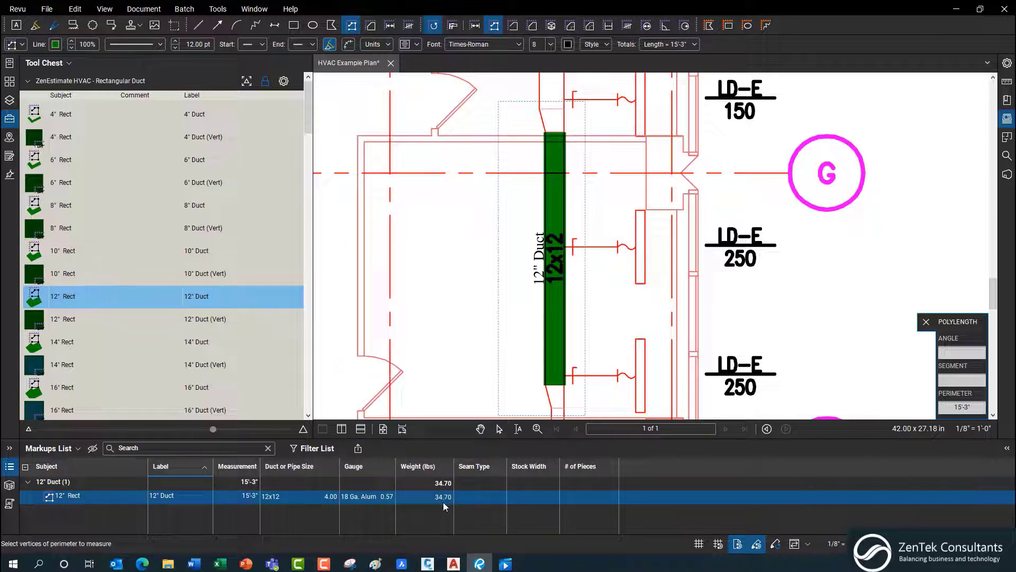
left_click(489, 497)
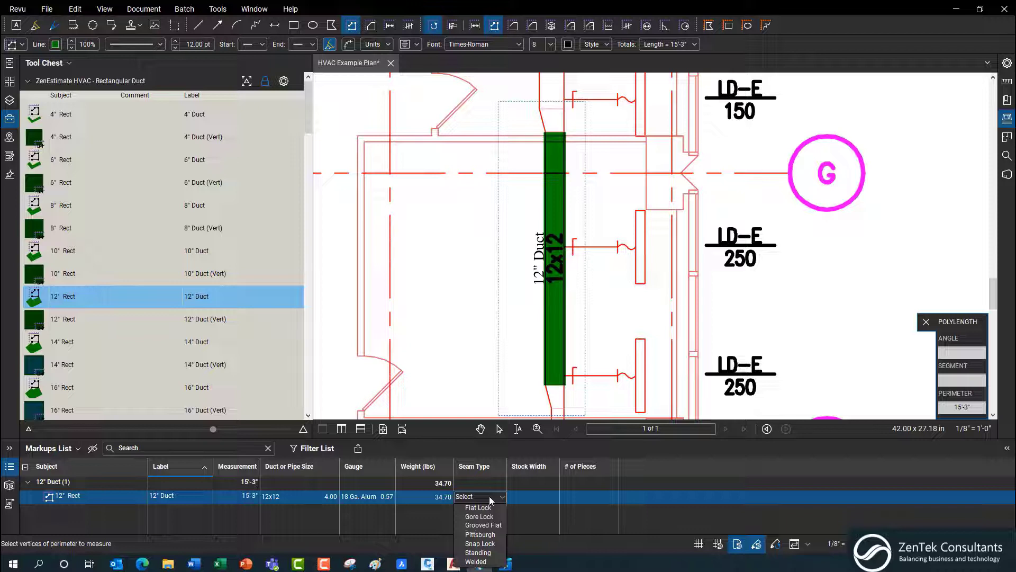
left_click(486, 544)
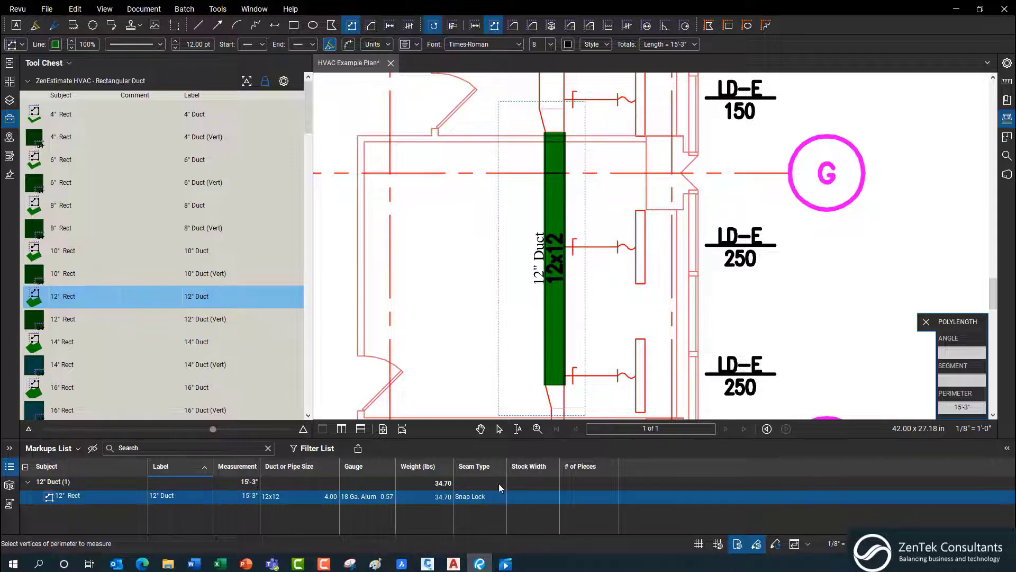
left_click(537, 496)
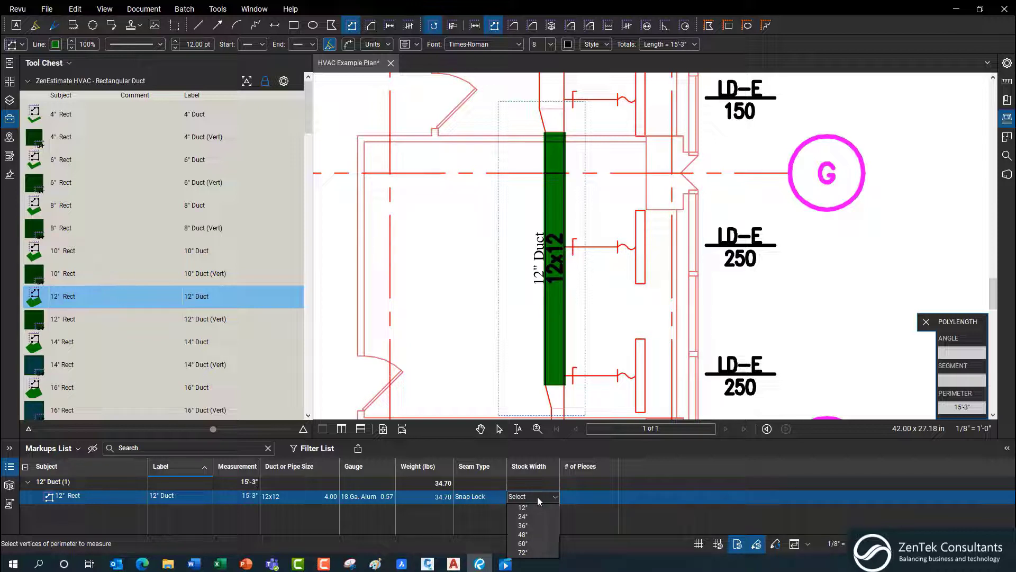
left_click(530, 526)
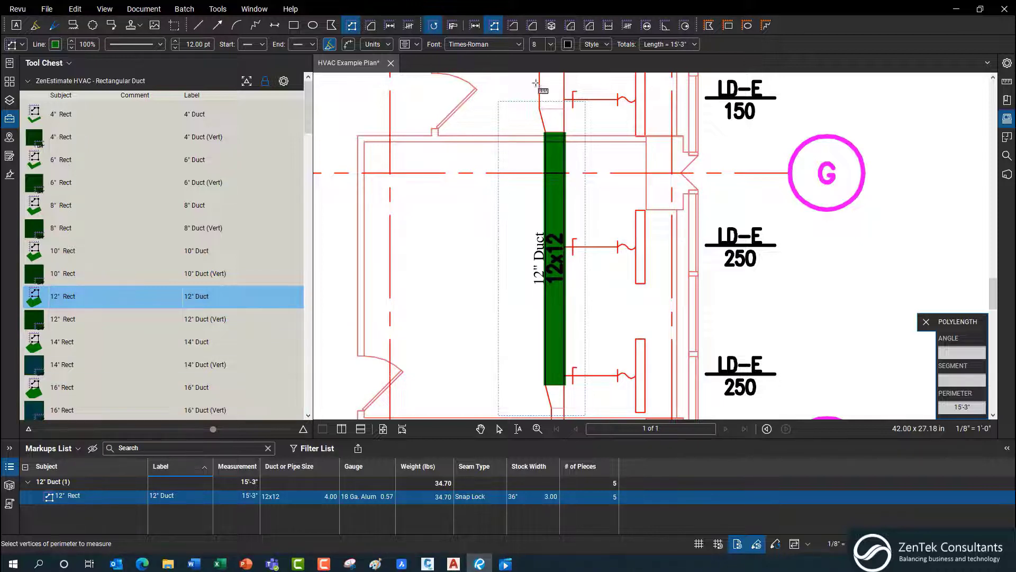
Trace the 16x12 duct run with the 16" Rect tool down to the 12x12 run
scroll(603, 197, "down", 1)
scroll(582, 291, "up", 5)
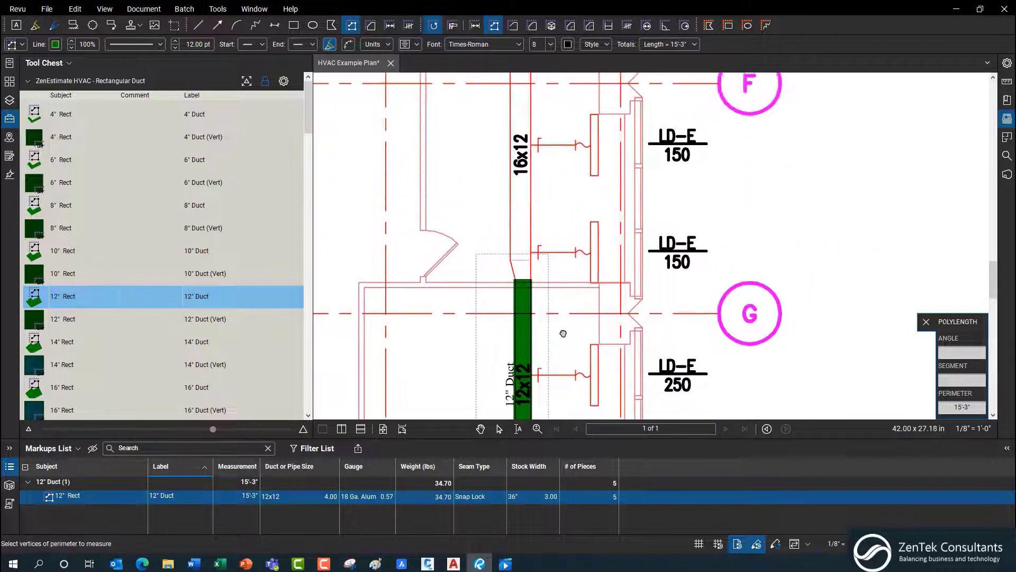
left_click(70, 390)
left_click(505, 109)
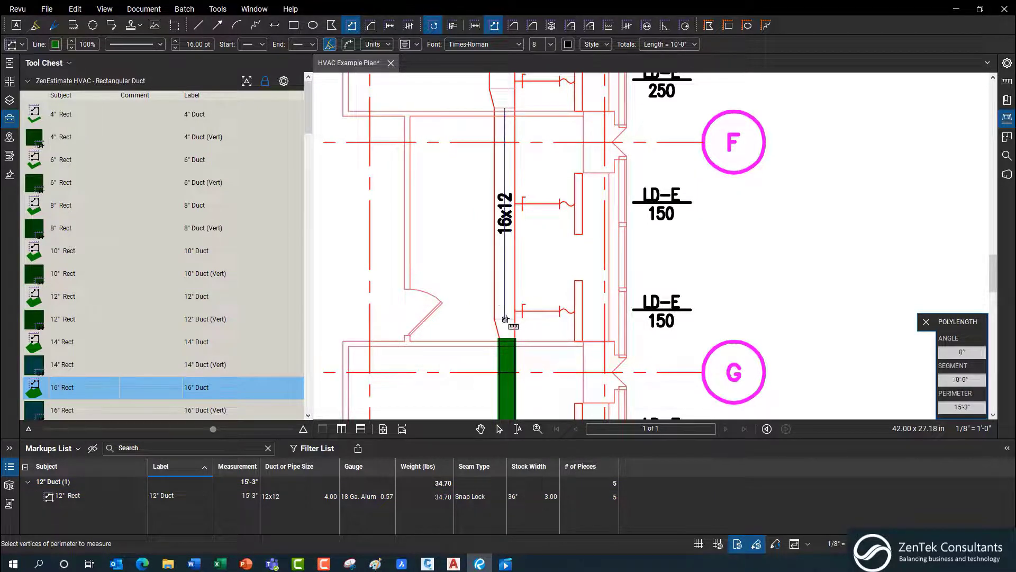
double_click(505, 319)
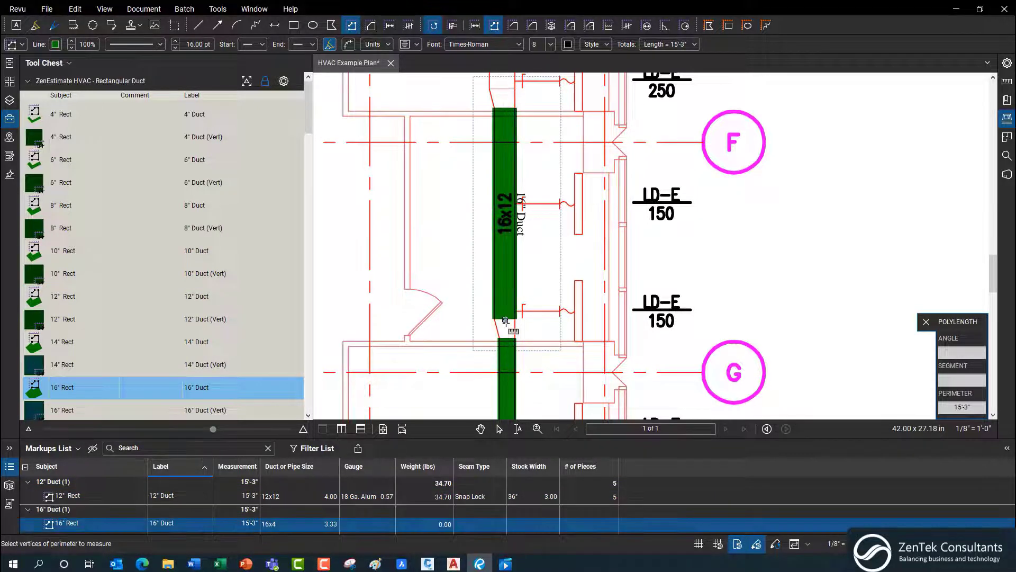
Set the 16" duct to 16x12 size, 18 Ga. Alum gauge and Snap Lock seams
left_click(309, 528)
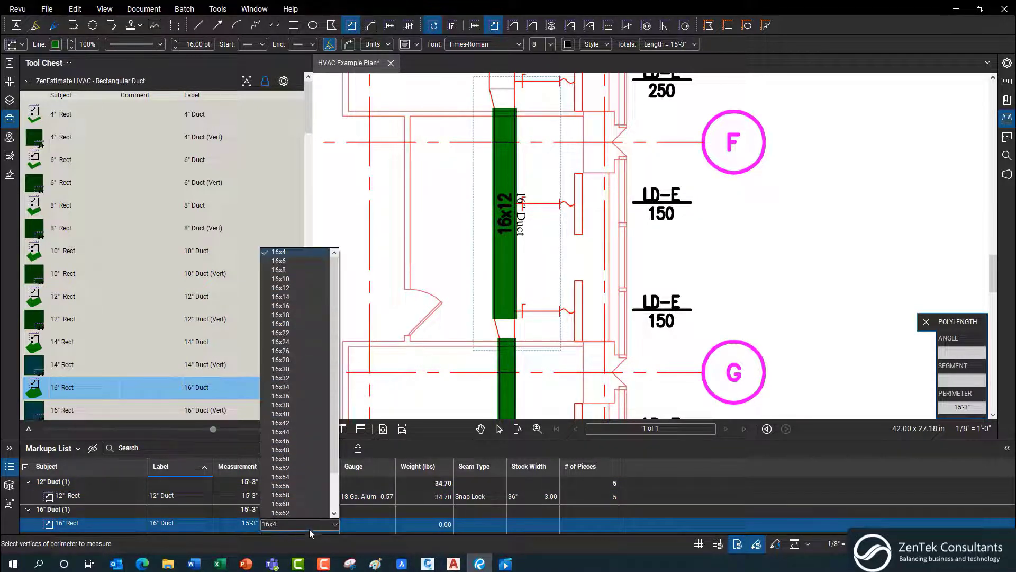
left_click(289, 287)
left_click(355, 526)
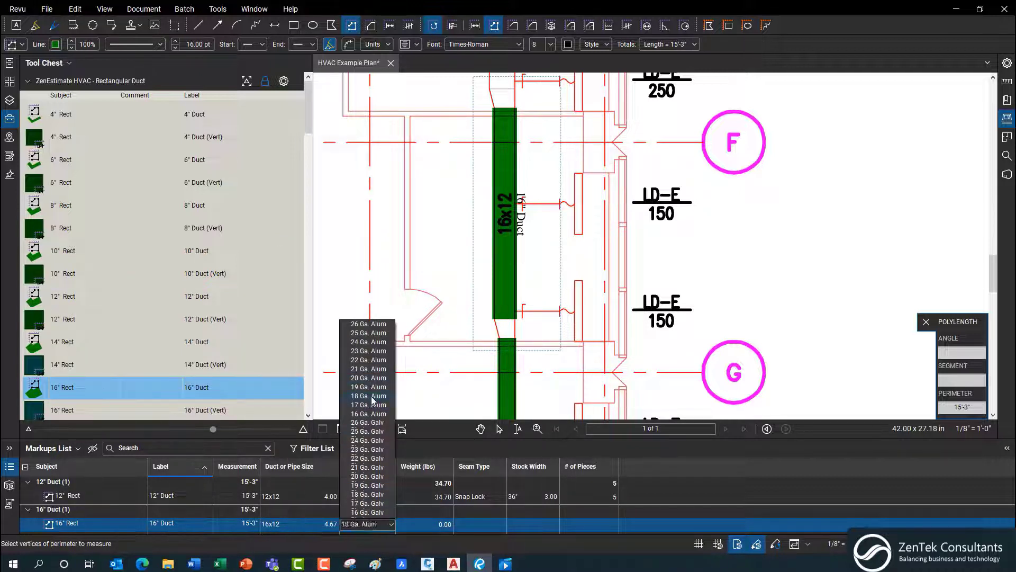
left_click(373, 396)
left_click(476, 524)
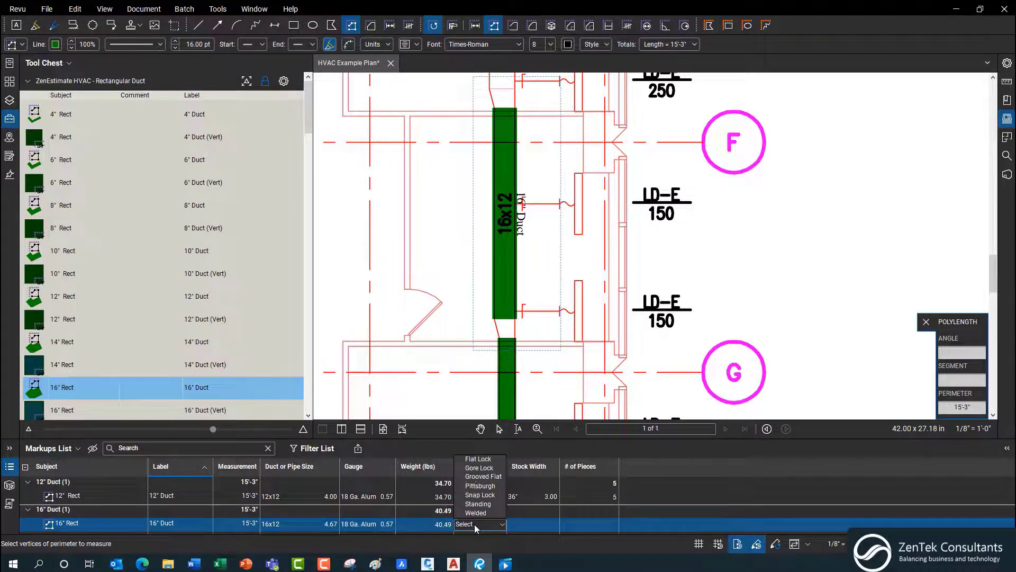
left_click(485, 495)
Set the 16" duct's stock width to 24", then collapse the rectangular duct tool set
left_click(538, 525)
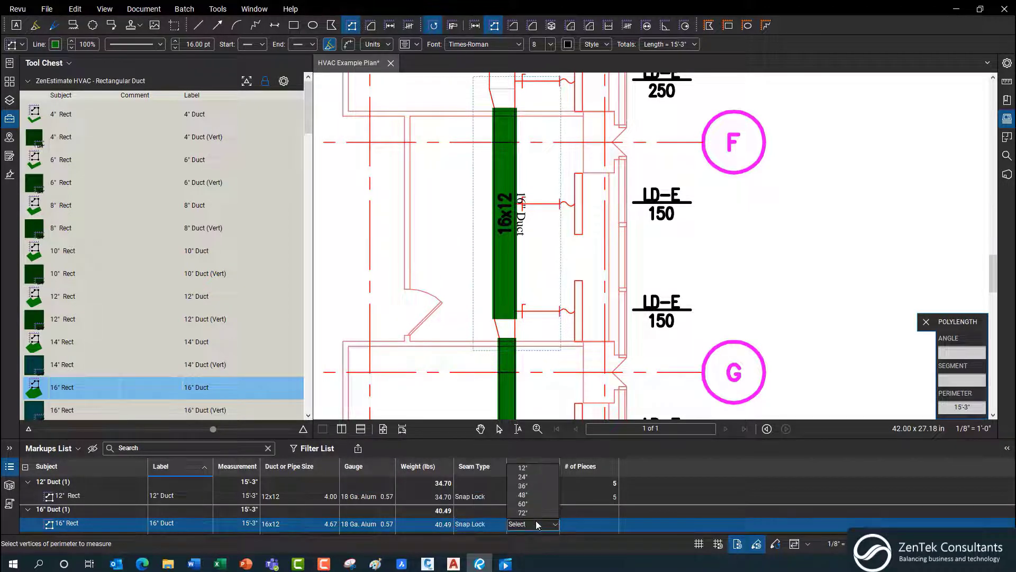
left_click(532, 484)
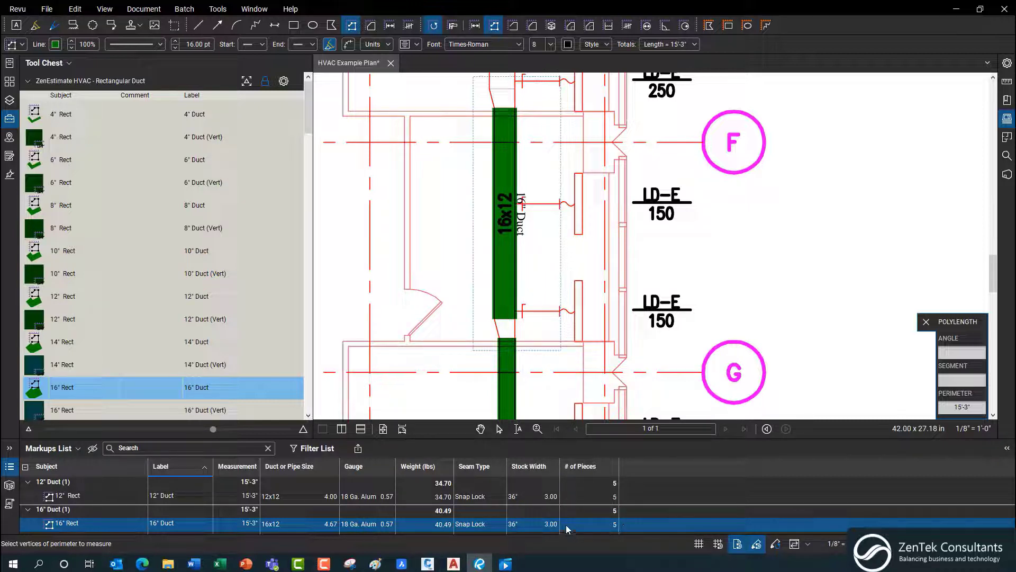
left_click(551, 527)
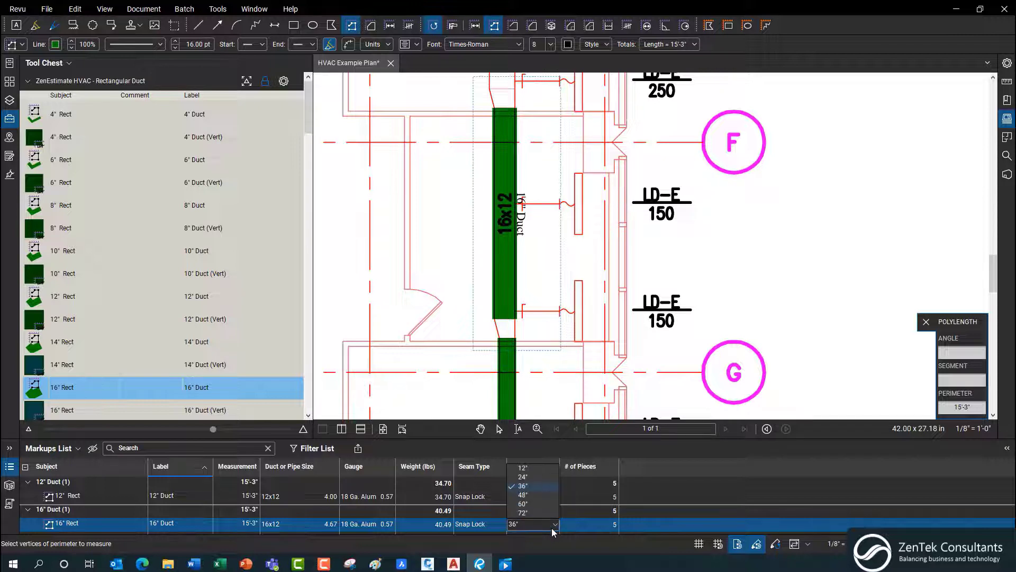
left_click(534, 478)
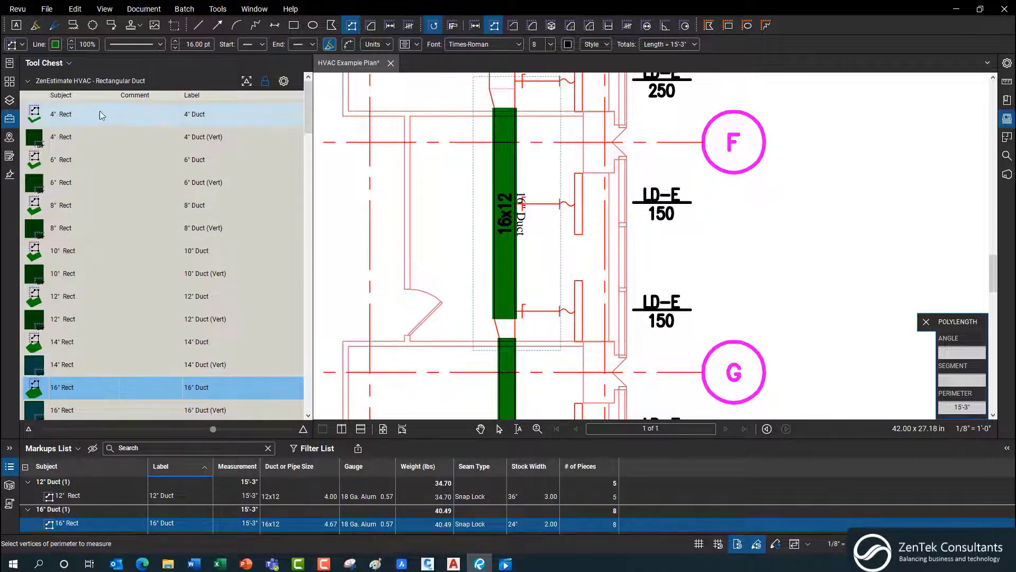
left_click(108, 83)
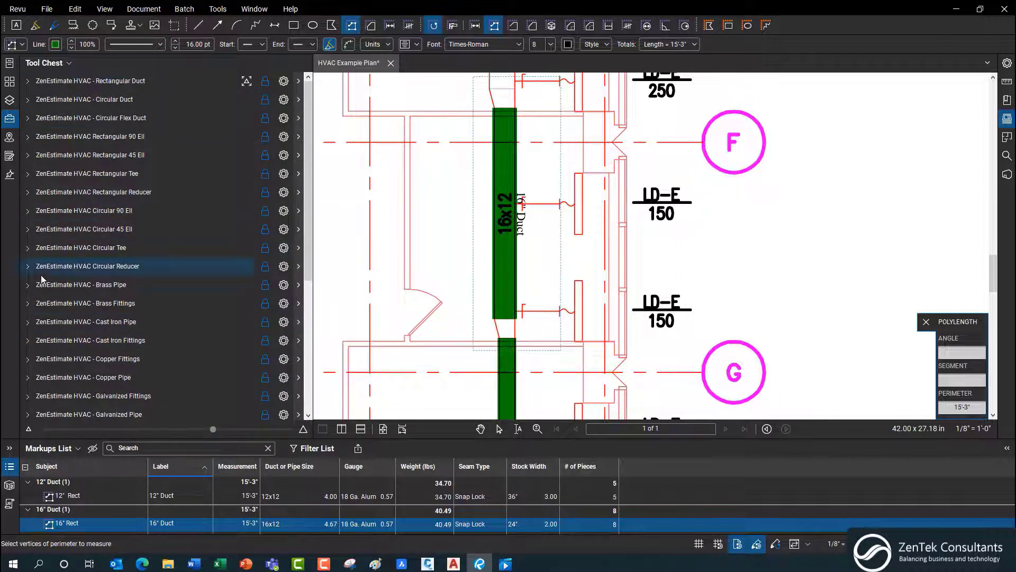
Place a 16" Reducer count marker where the 16x12 duct narrows
left_click(58, 193)
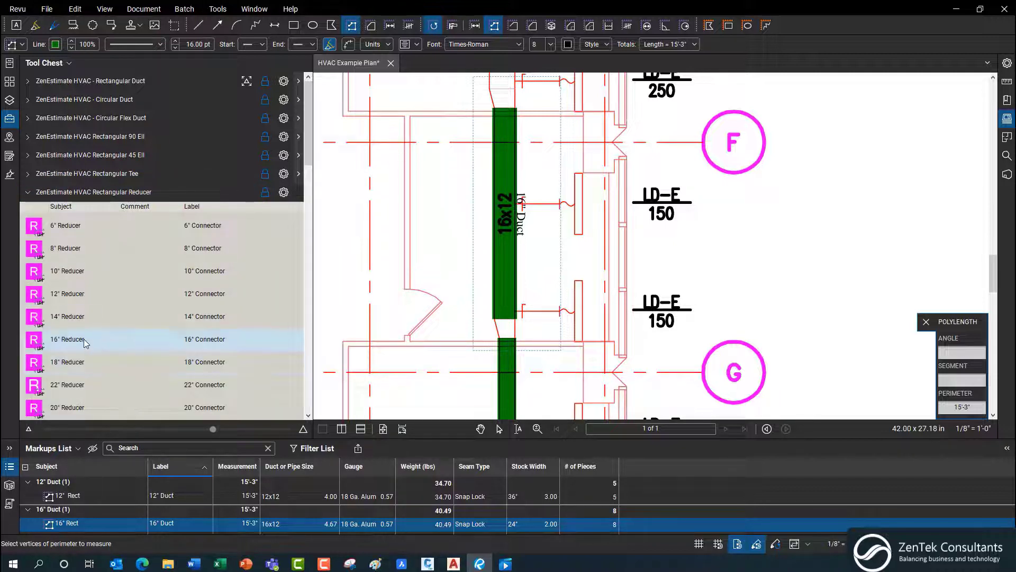
left_click(83, 339)
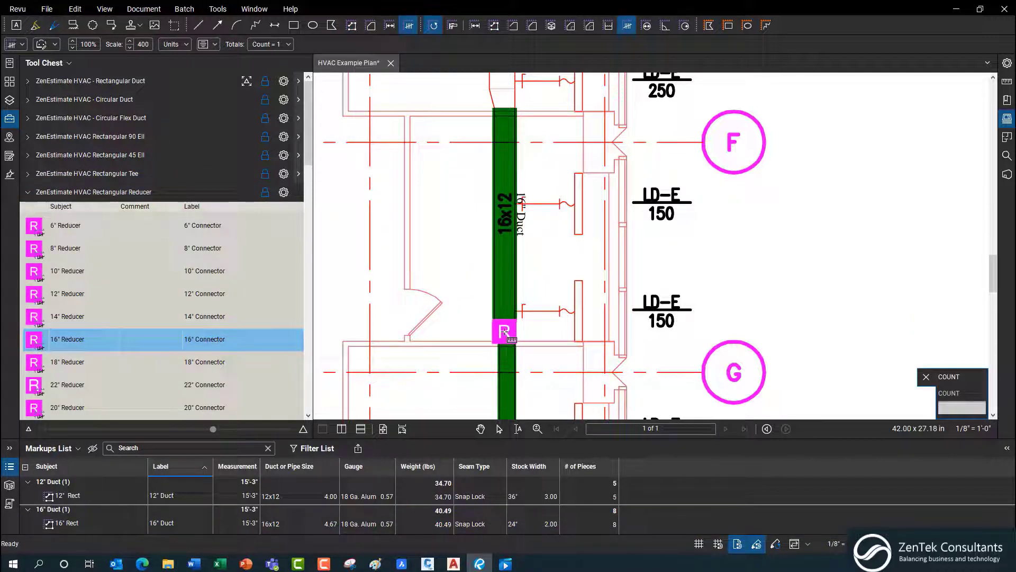
left_click(505, 331)
key("Escape")
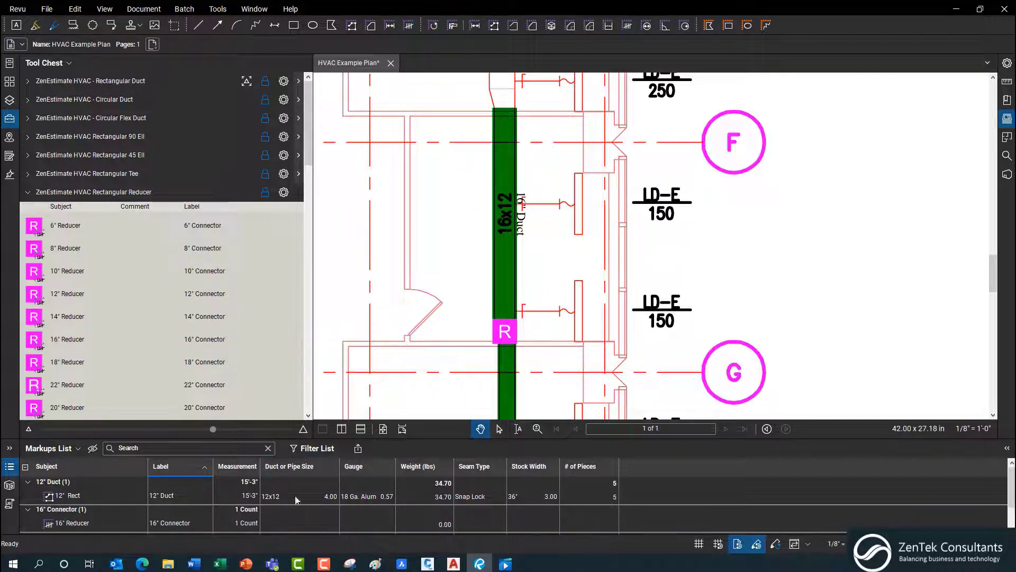
left_click(507, 333)
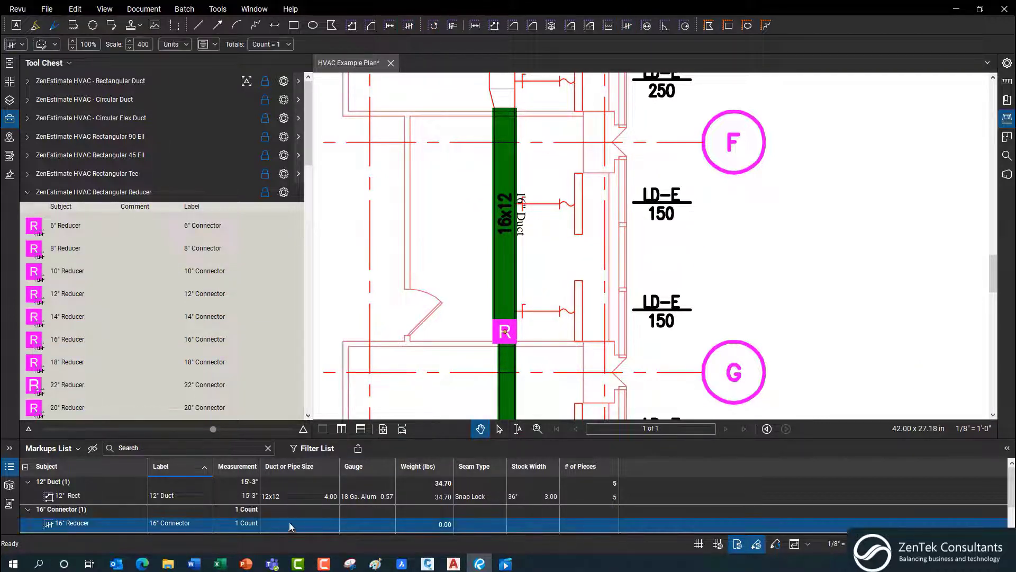
Set the reducer's size to 16x12 Red and gauge to 20 Ga. Alum
left_click(289, 525)
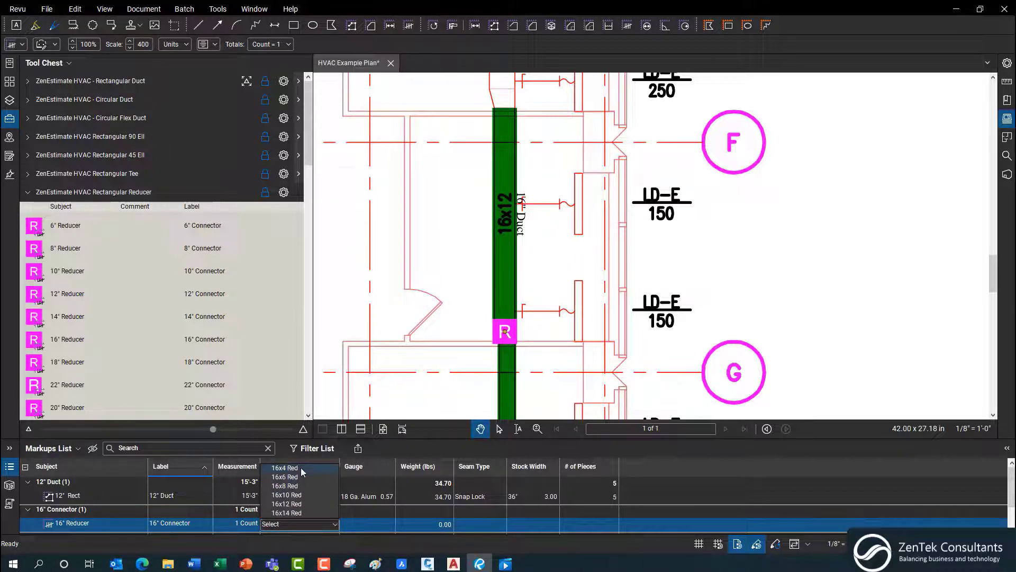
left_click(299, 504)
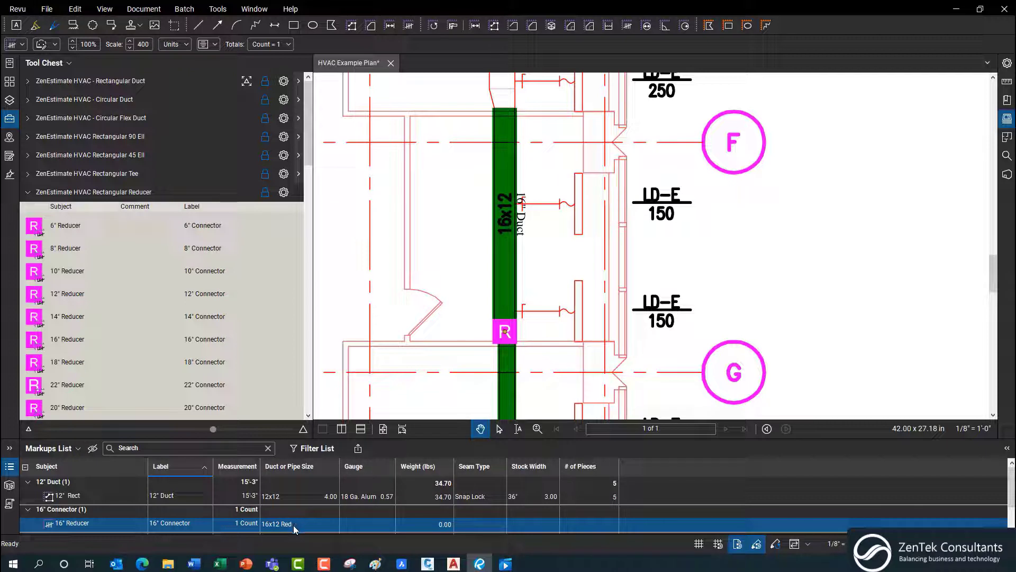
left_click(356, 524)
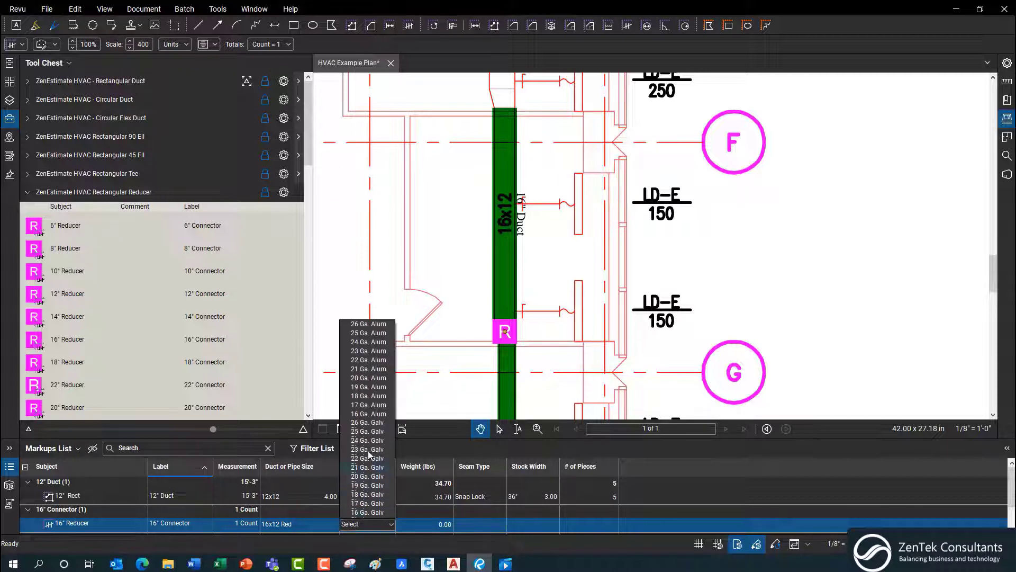
left_click(374, 379)
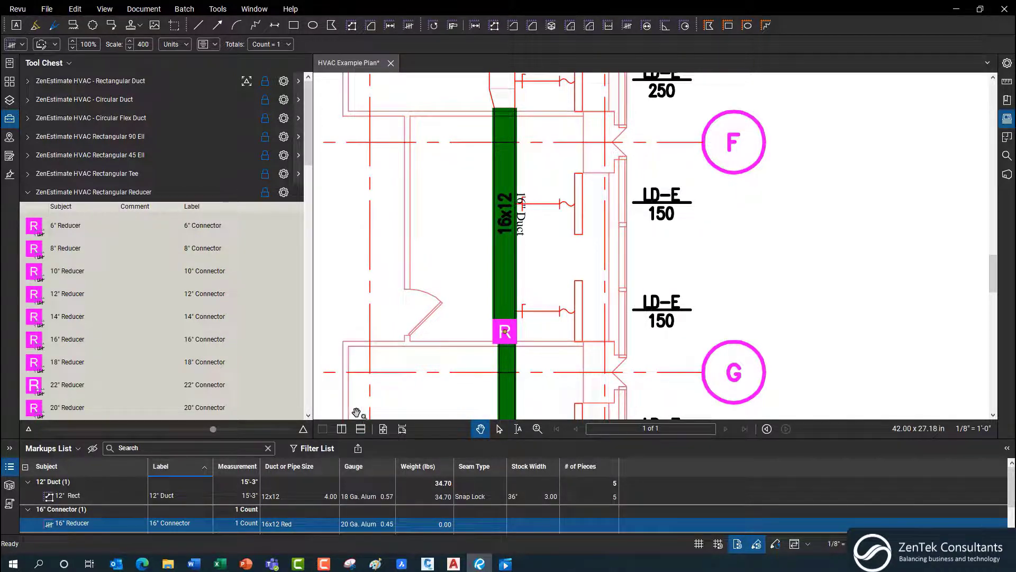
left_click(364, 386)
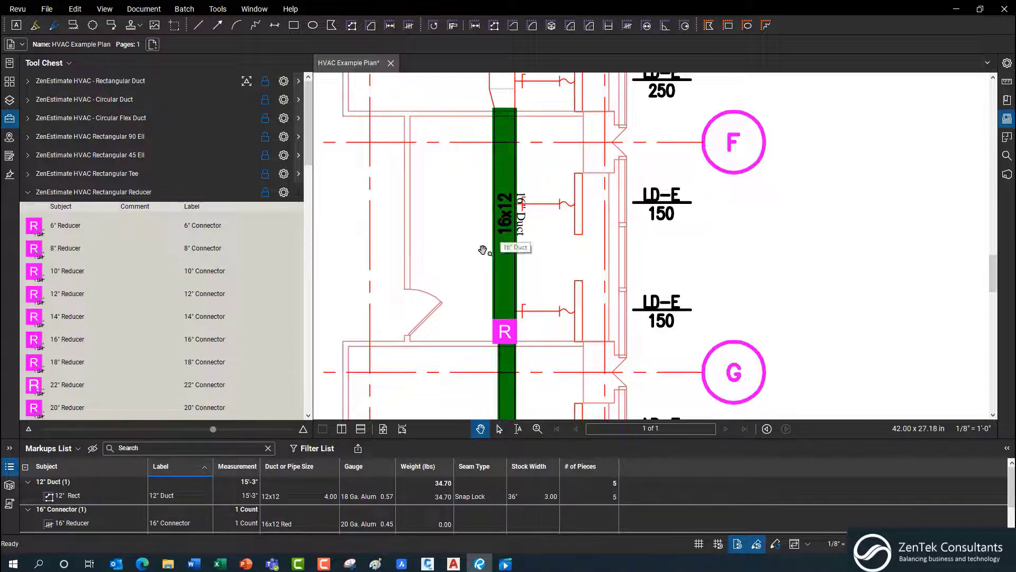
Mark the LTD-E 120 outlet with a Linear Slot Grille count marker
scroll(484, 249, "down", 1)
left_click(27, 192)
scroll(396, 313, "down", 1)
mouse_move(396, 313)
left_mouse_down()
mouse_move(575, 277)
mouse_move(560, 265)
left_mouse_up()
scroll(142, 341, "down", 2)
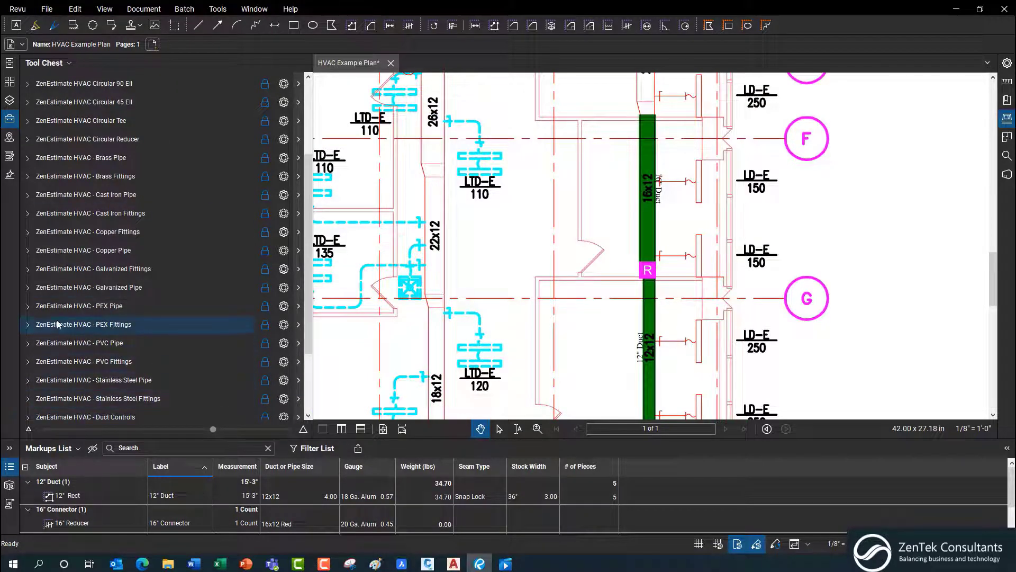
scroll(58, 324, "down", 2)
left_click(36, 373)
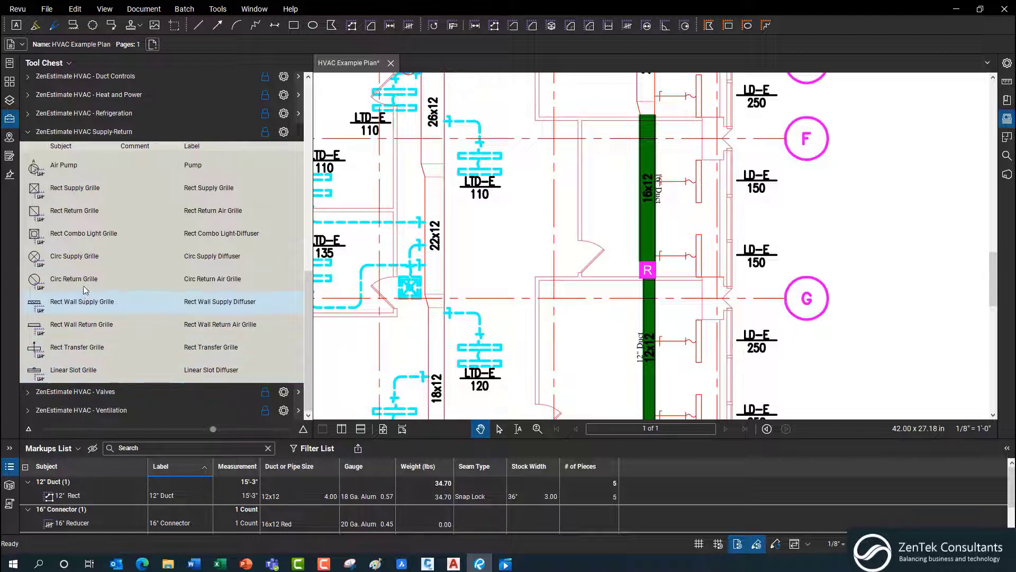
left_click(74, 371)
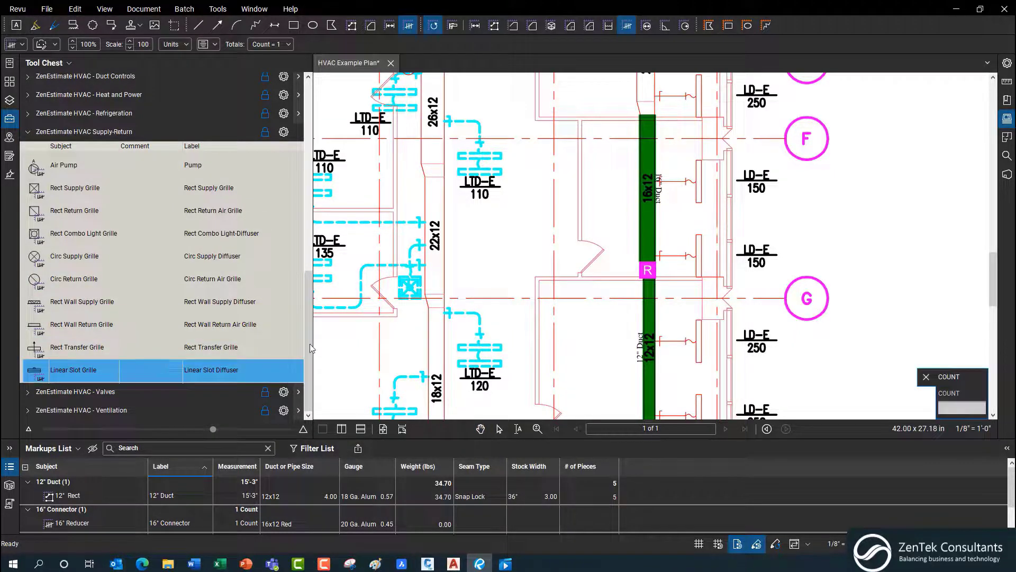
left_click(480, 346)
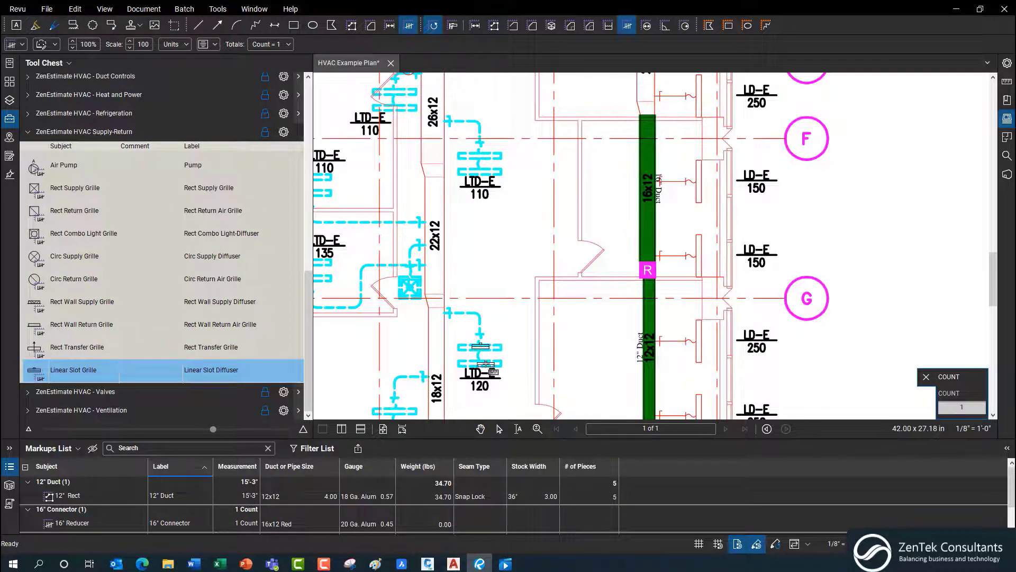
key("Escape")
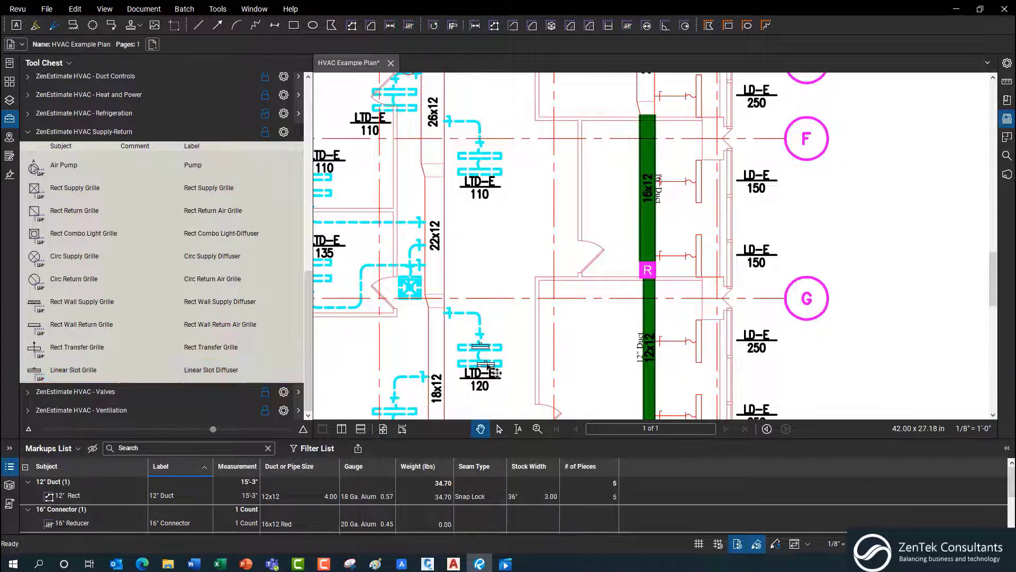
left_click(492, 370)
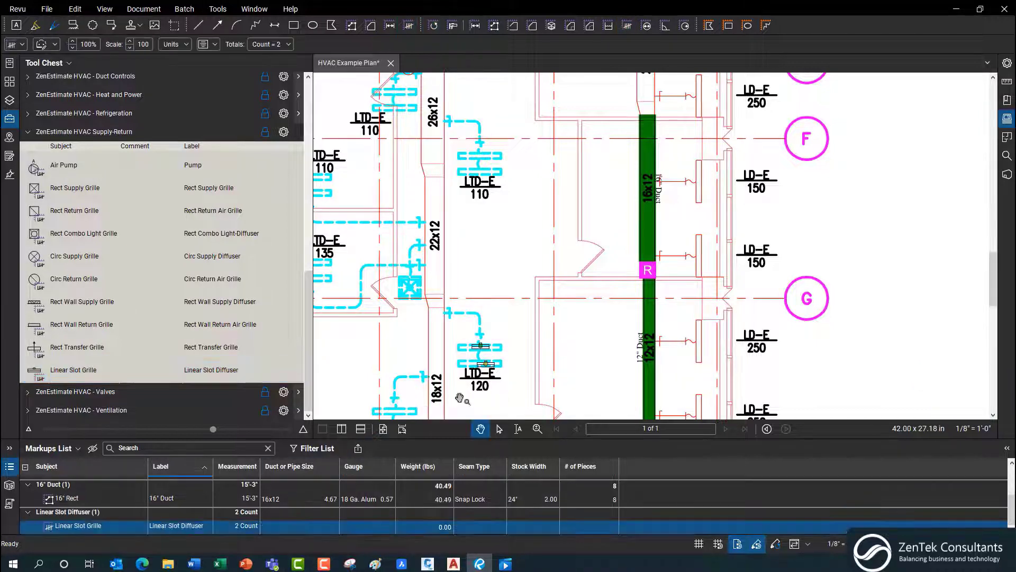
Set the diffuser markers' size to 72" Linear Slot
left_click(326, 529)
left_click(313, 516)
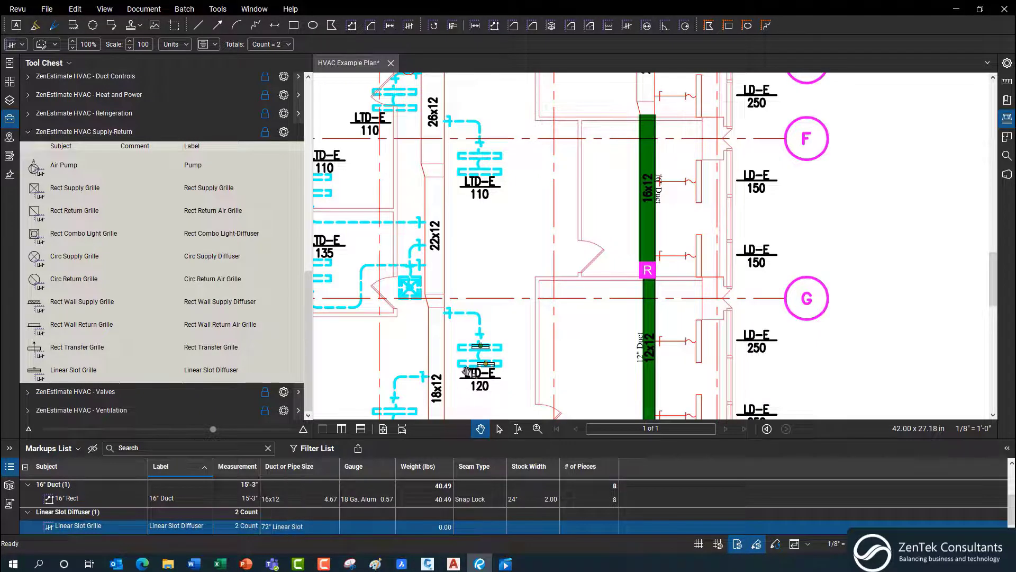
left_click(450, 350)
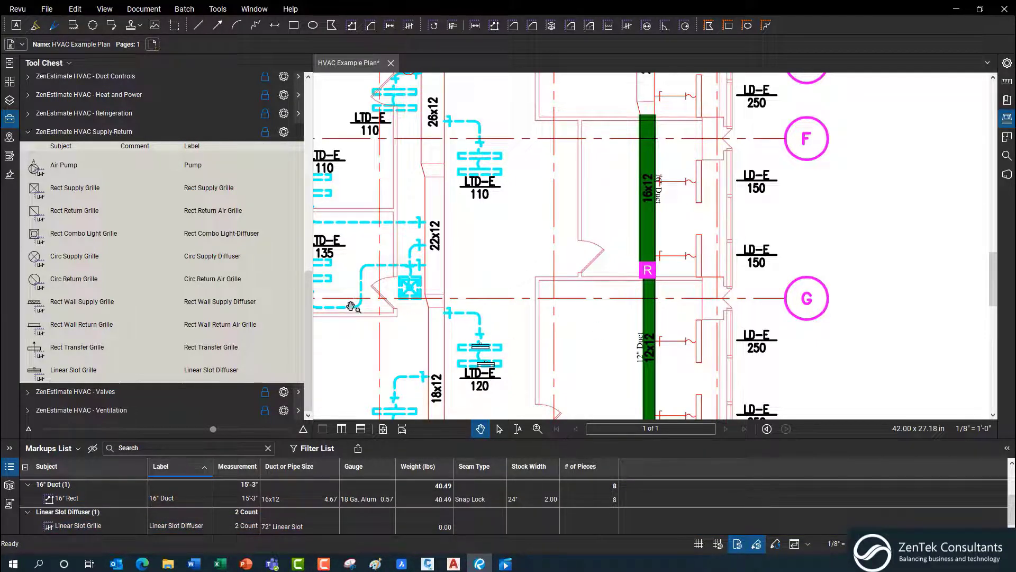
Collapse the ZenEstimate HVAC Supply-Return tool set in the Tool Chest
left_click(103, 135)
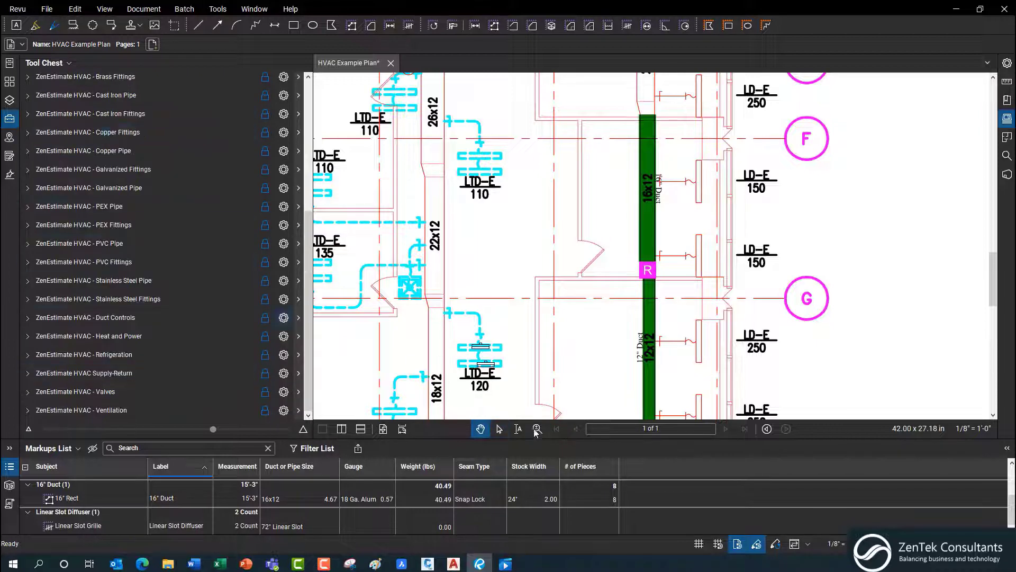